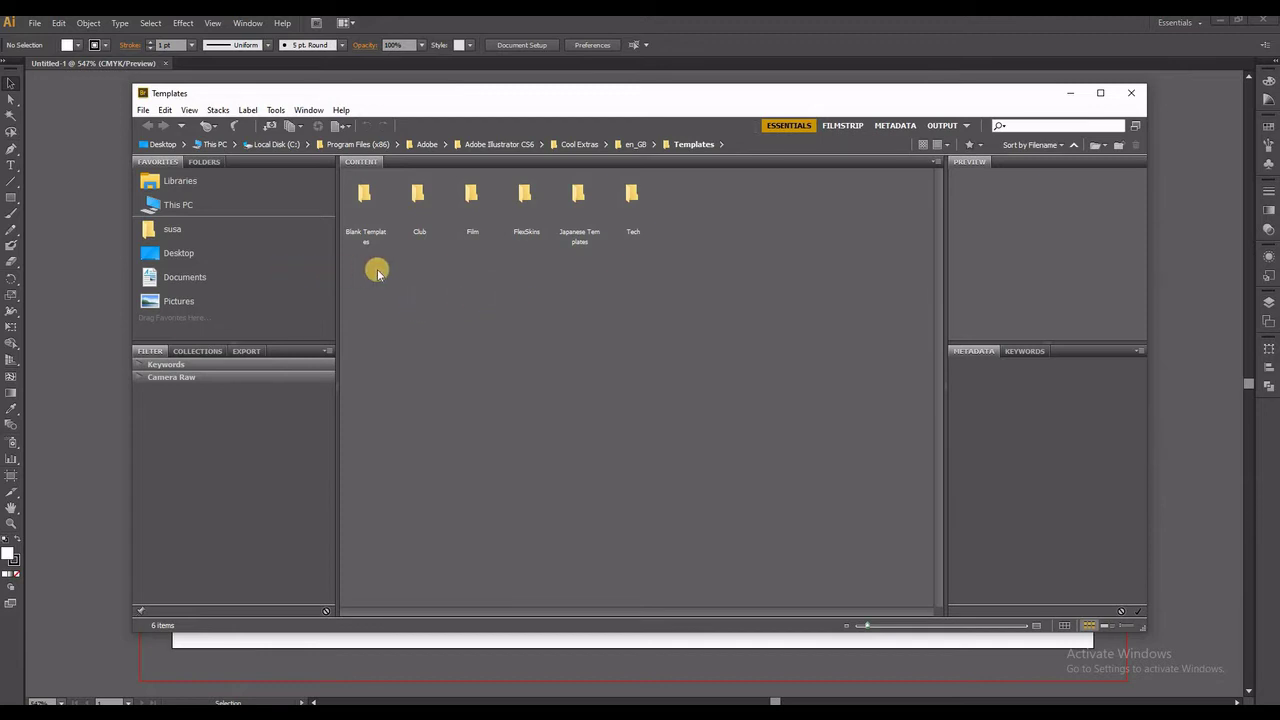
# Preview 26836.jpg and its metadata from the Desktop folder, then close Bridge
pyautogui.click(183, 255)
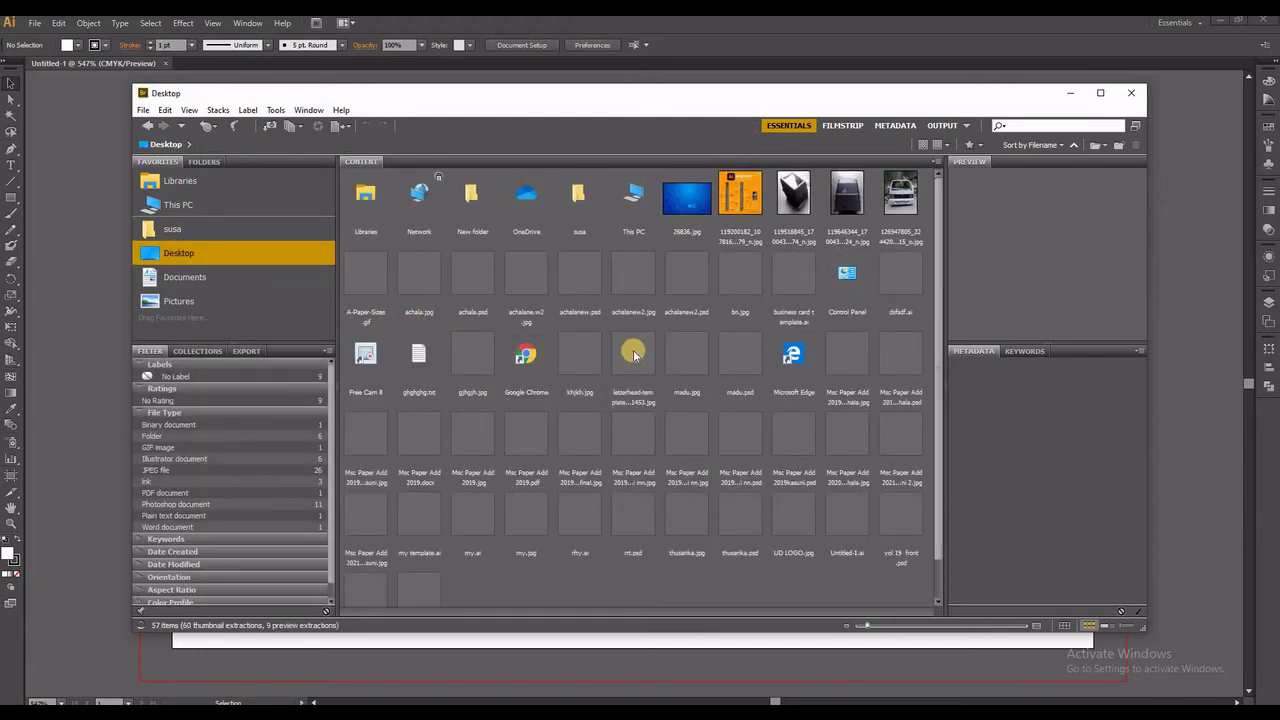
pyautogui.click(684, 206)
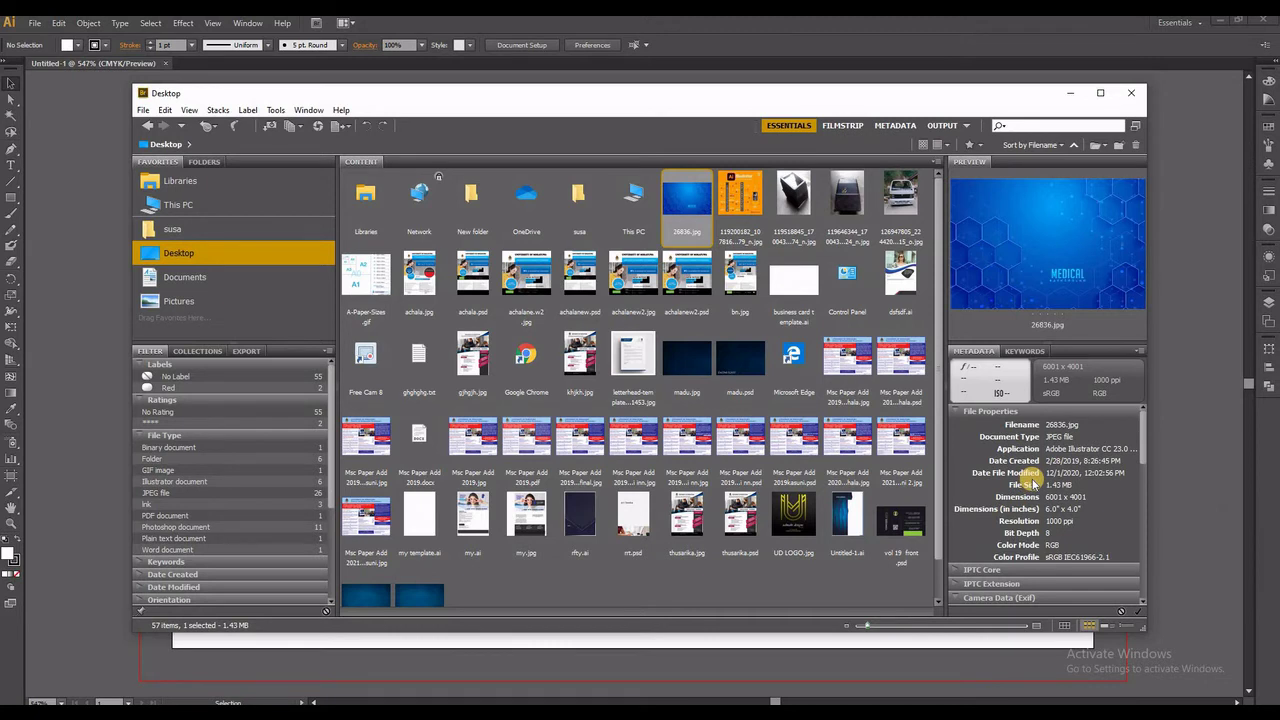
pyautogui.scroll(-1, 1034, 484)
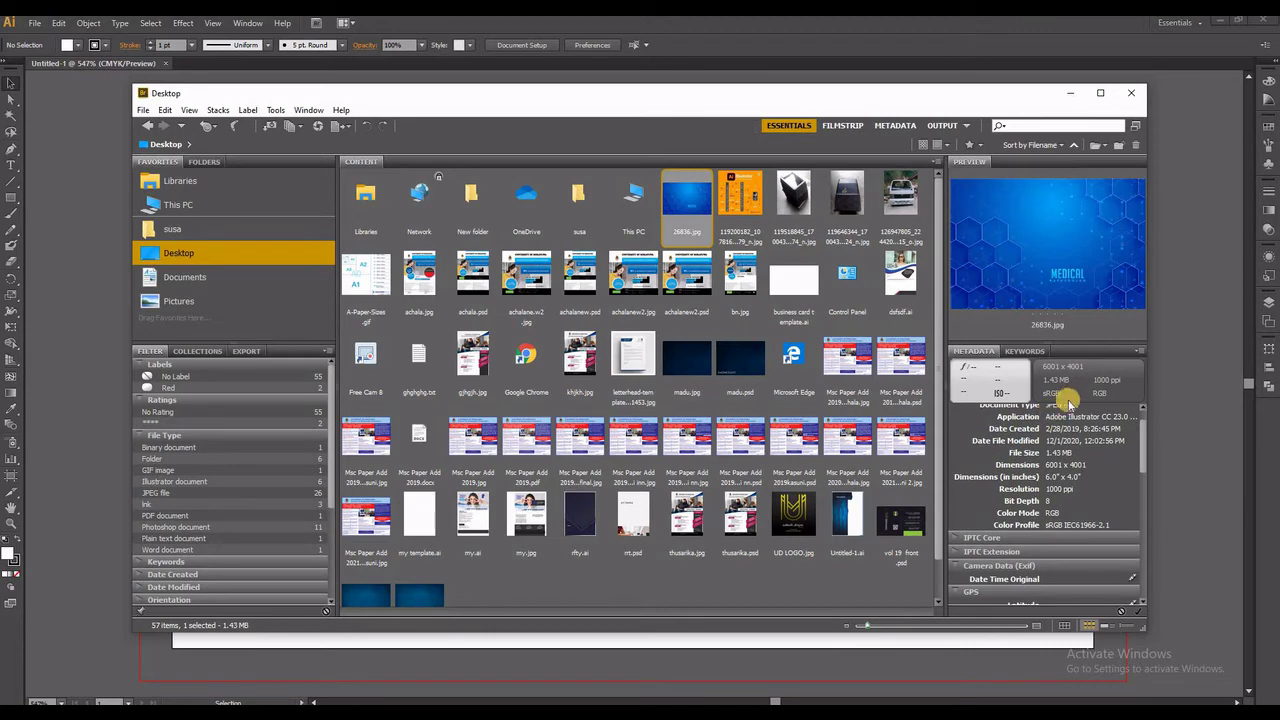
pyautogui.click(1133, 94)
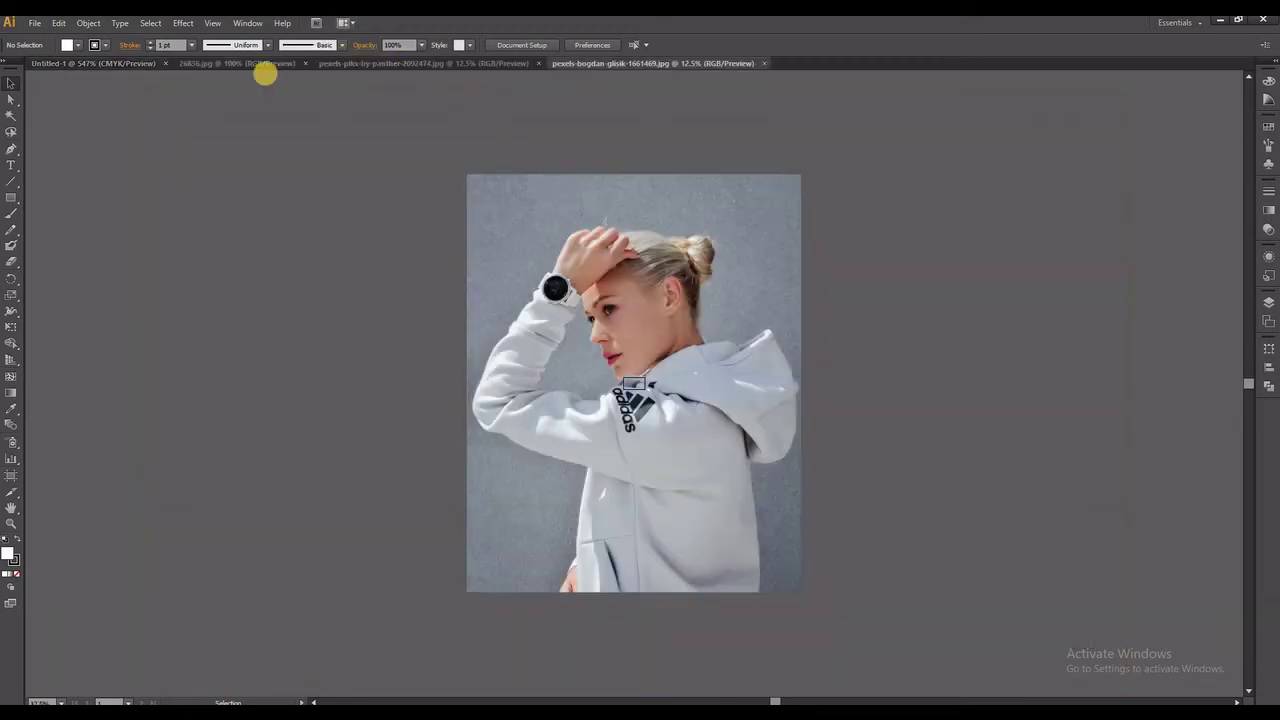
# Cycle the open documents with Ctrl+Tab to pexels-bogdan-glisik-1661469.jpg
pyautogui.hotkey('ctrl', 'Tab')
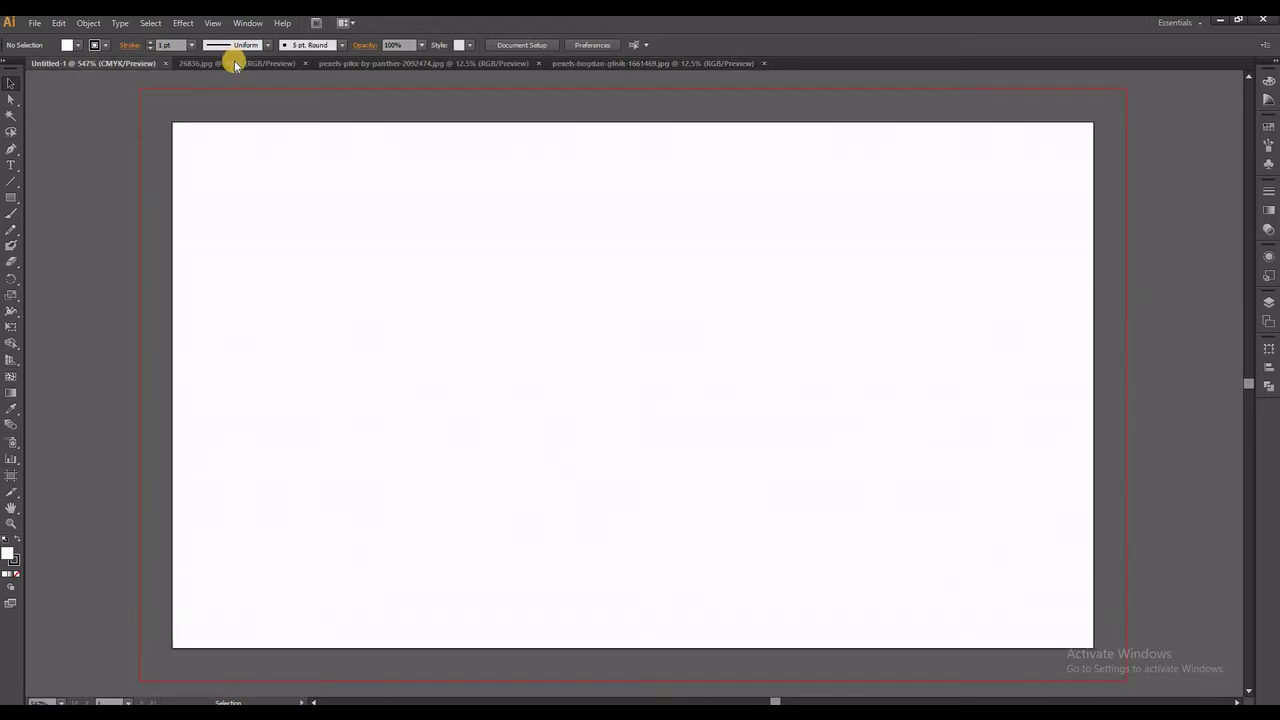
pyautogui.hotkey('ctrl', 'Tab')
pyautogui.hotkey('ctrl', 'Tab')
pyautogui.hotkey('ctrl', 'Tab')
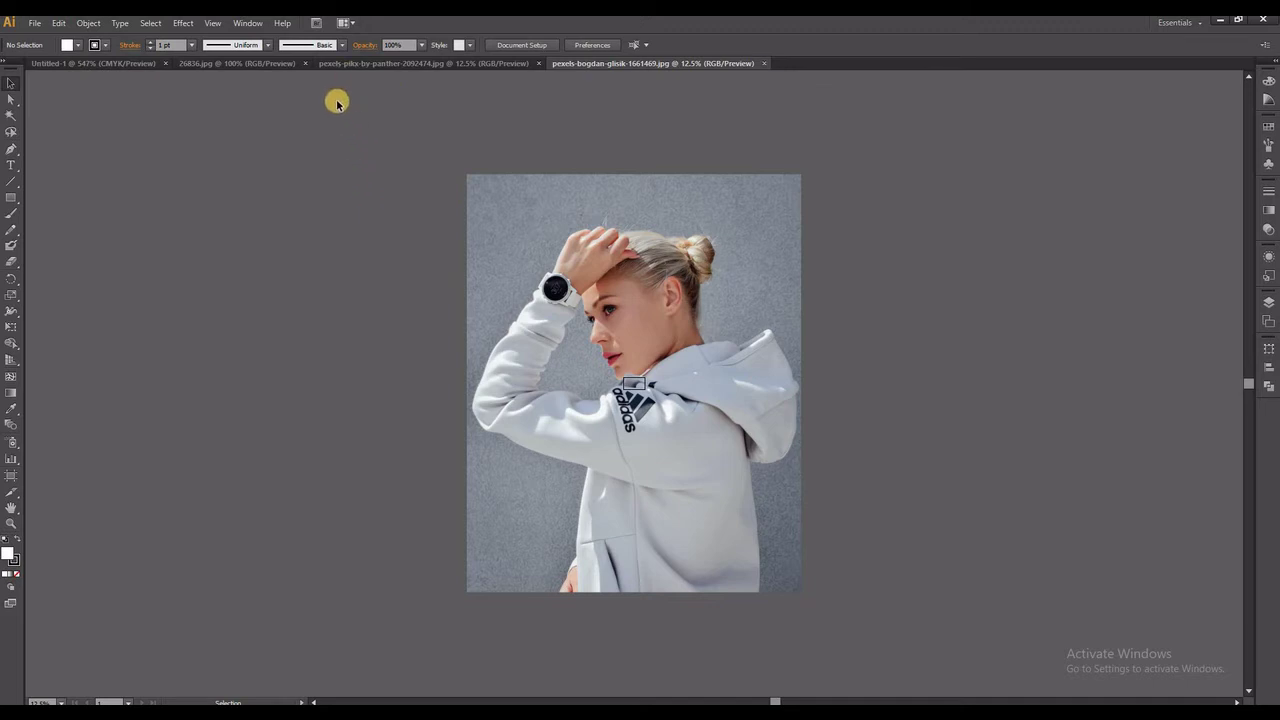
pyautogui.click(353, 25)
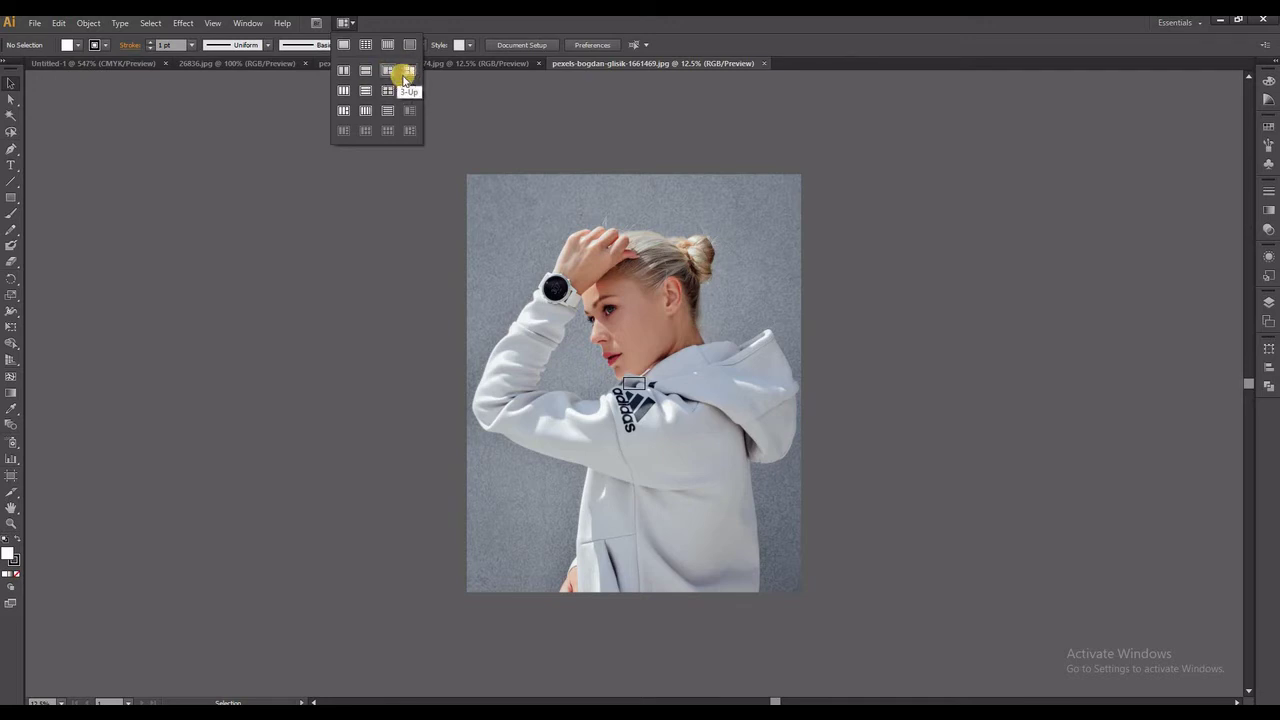
pyautogui.click(344, 72)
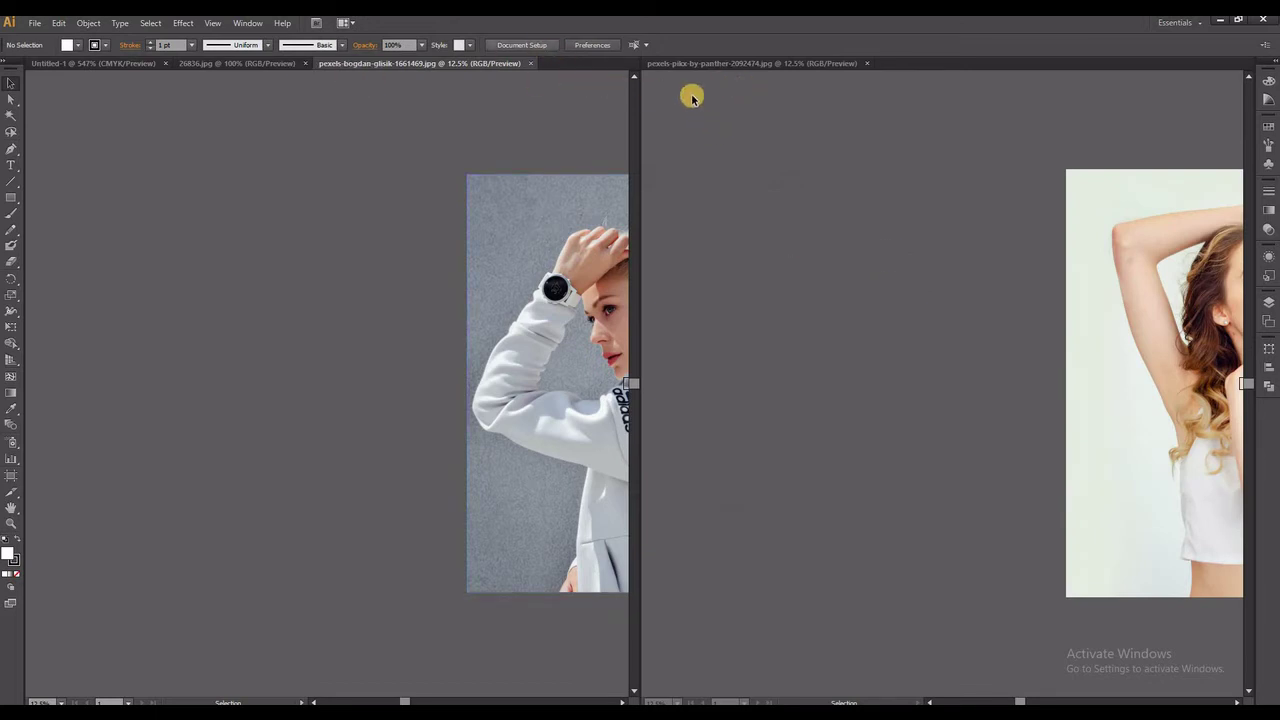
pyautogui.click(349, 23)
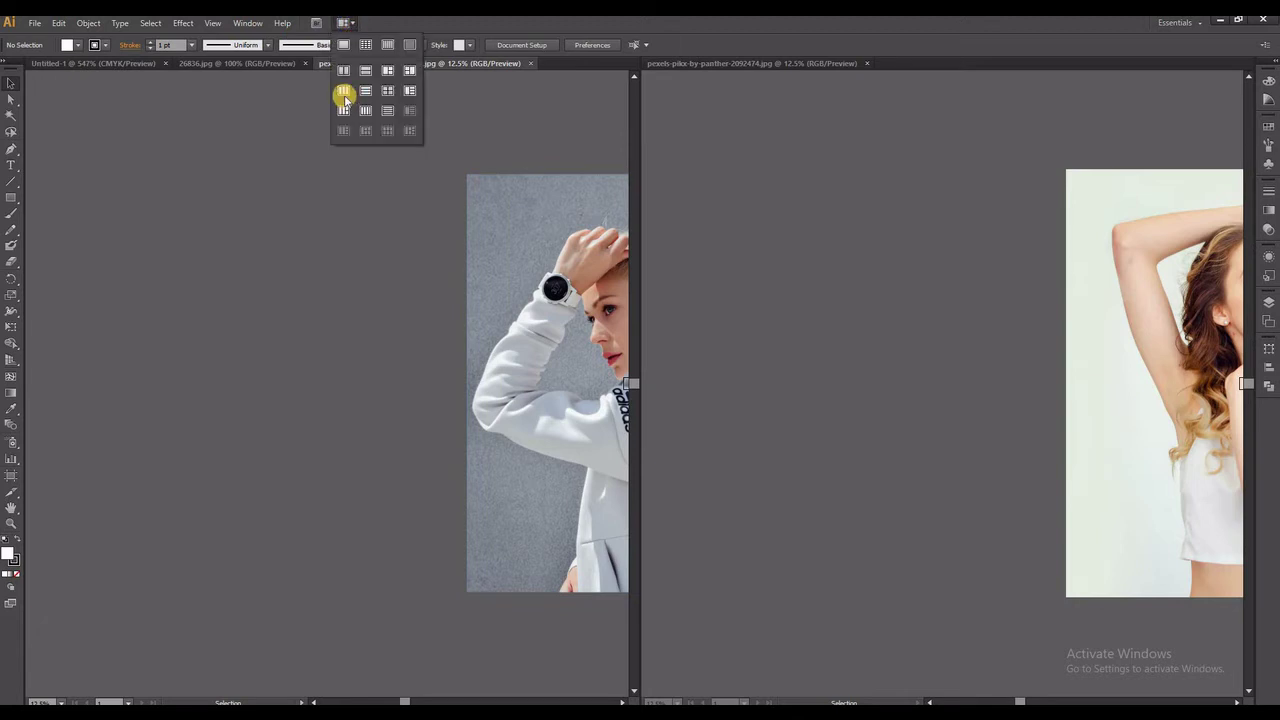
pyautogui.click(362, 72)
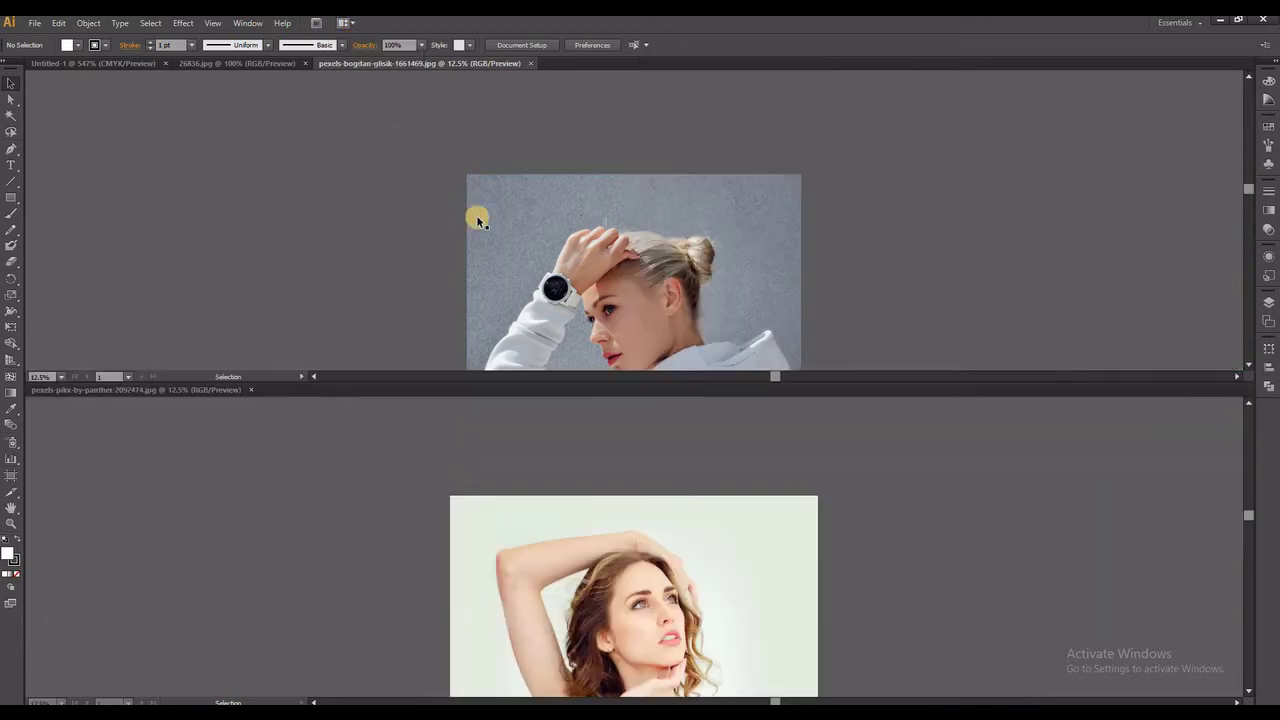
pyautogui.click(349, 23)
pyautogui.click(367, 115)
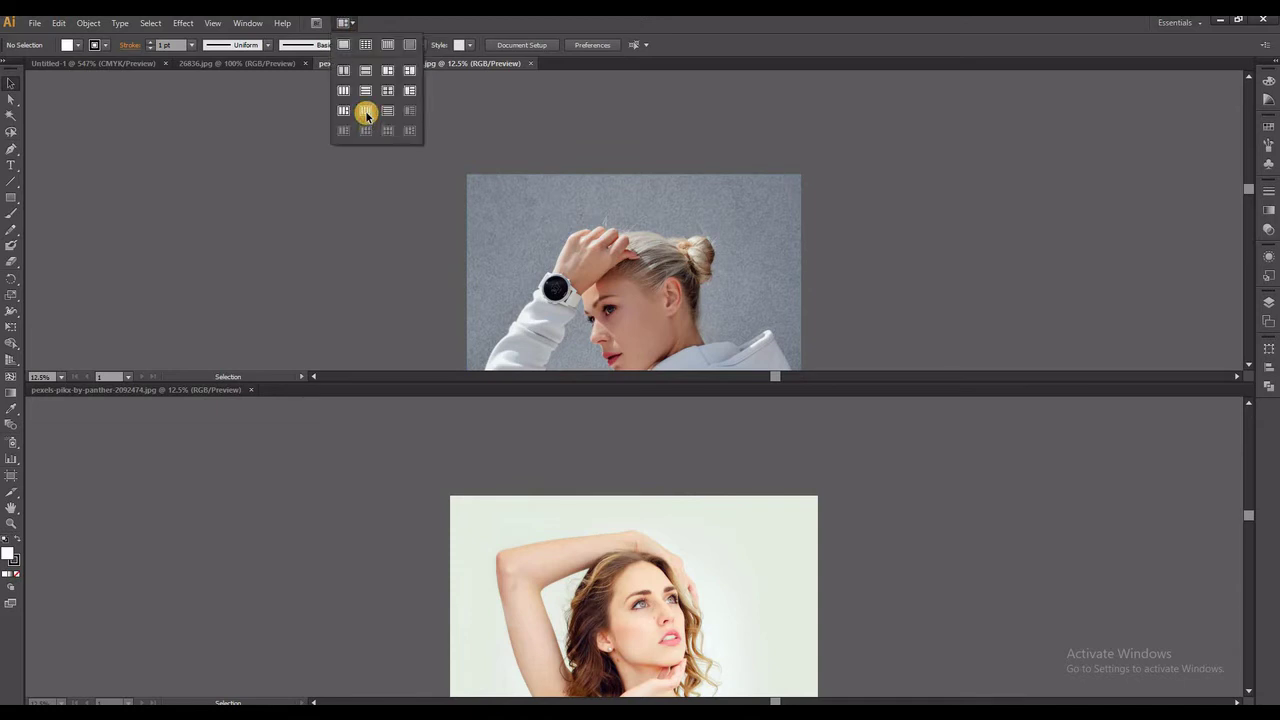
pyautogui.click(367, 115)
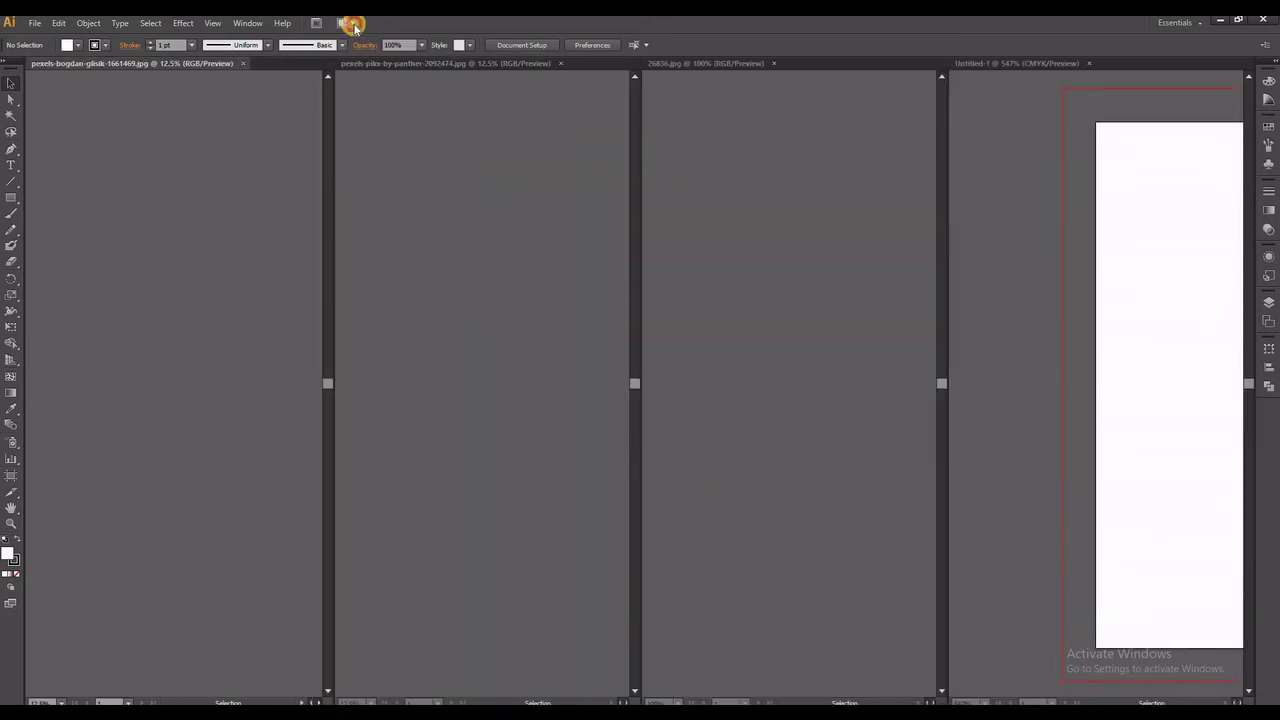
pyautogui.click(349, 23)
pyautogui.click(342, 93)
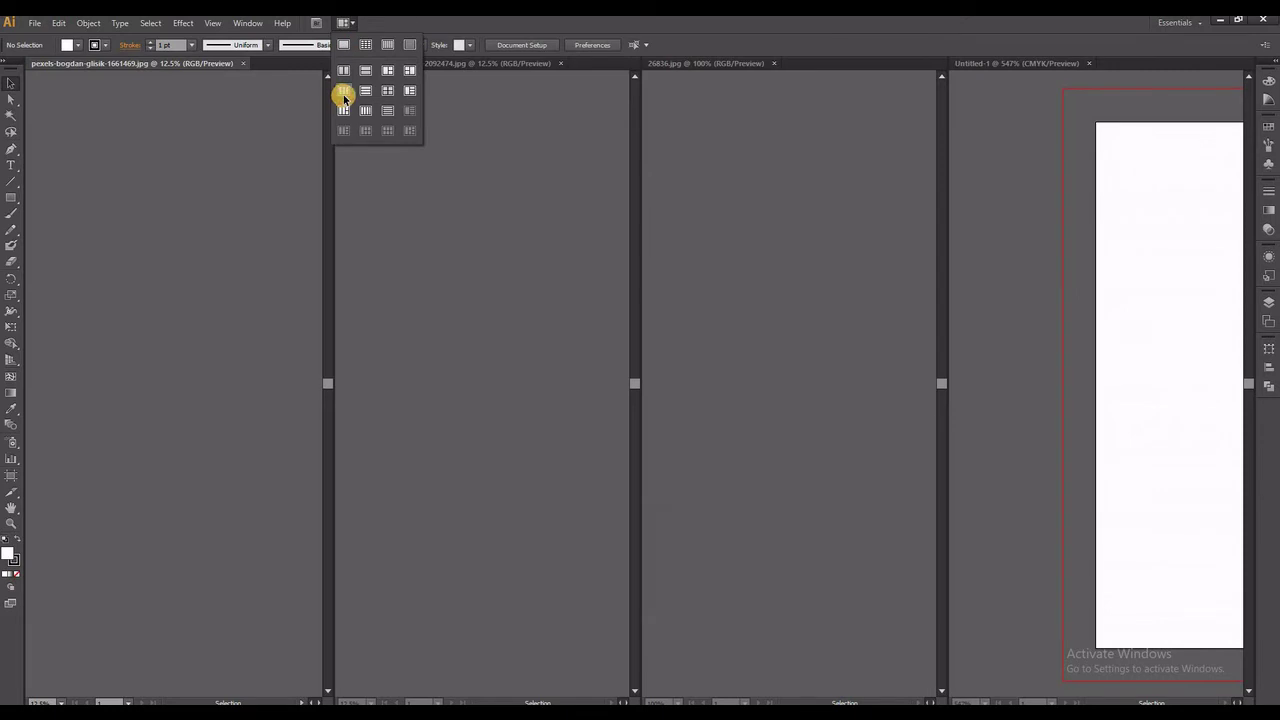
pyautogui.click(346, 23)
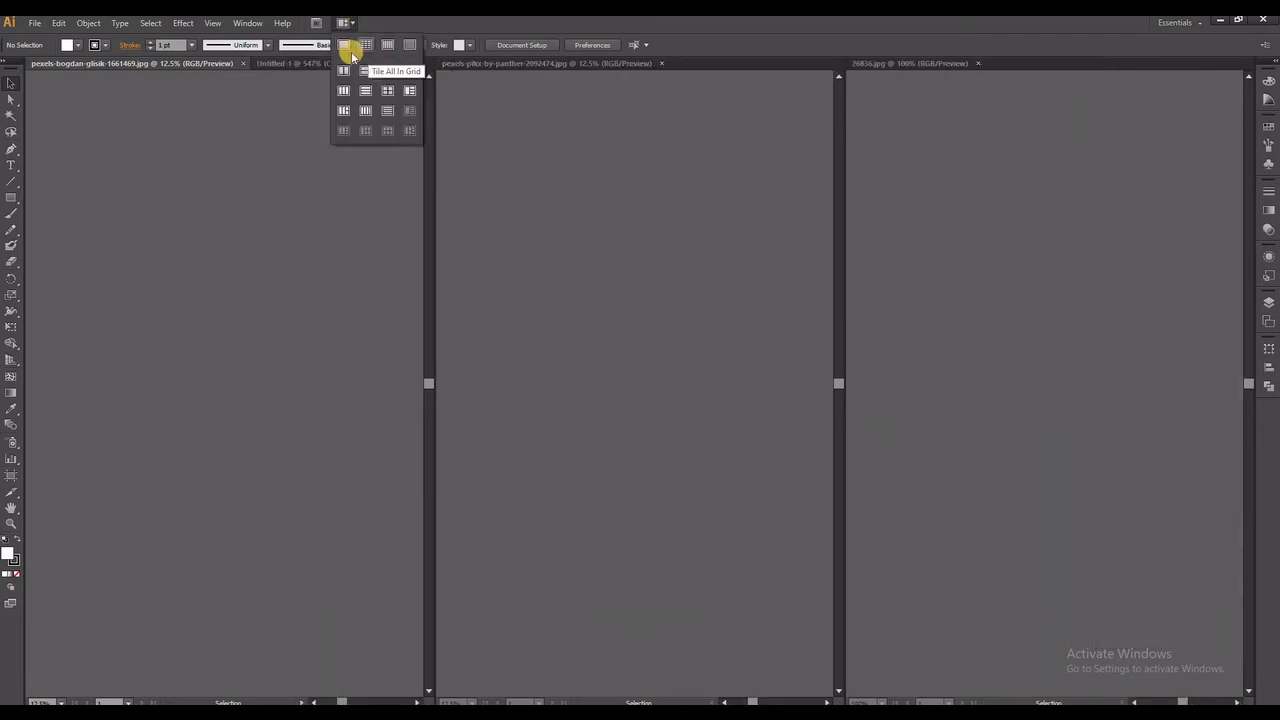
pyautogui.click(345, 46)
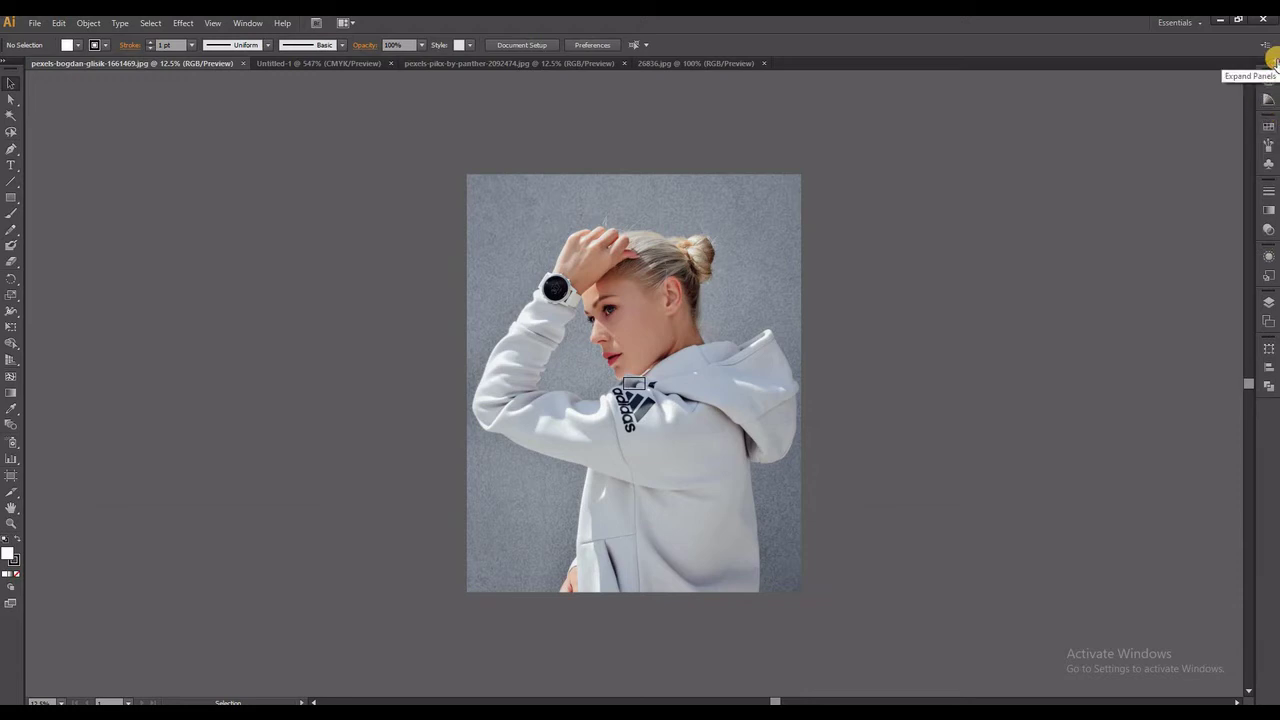
pyautogui.click(1274, 62)
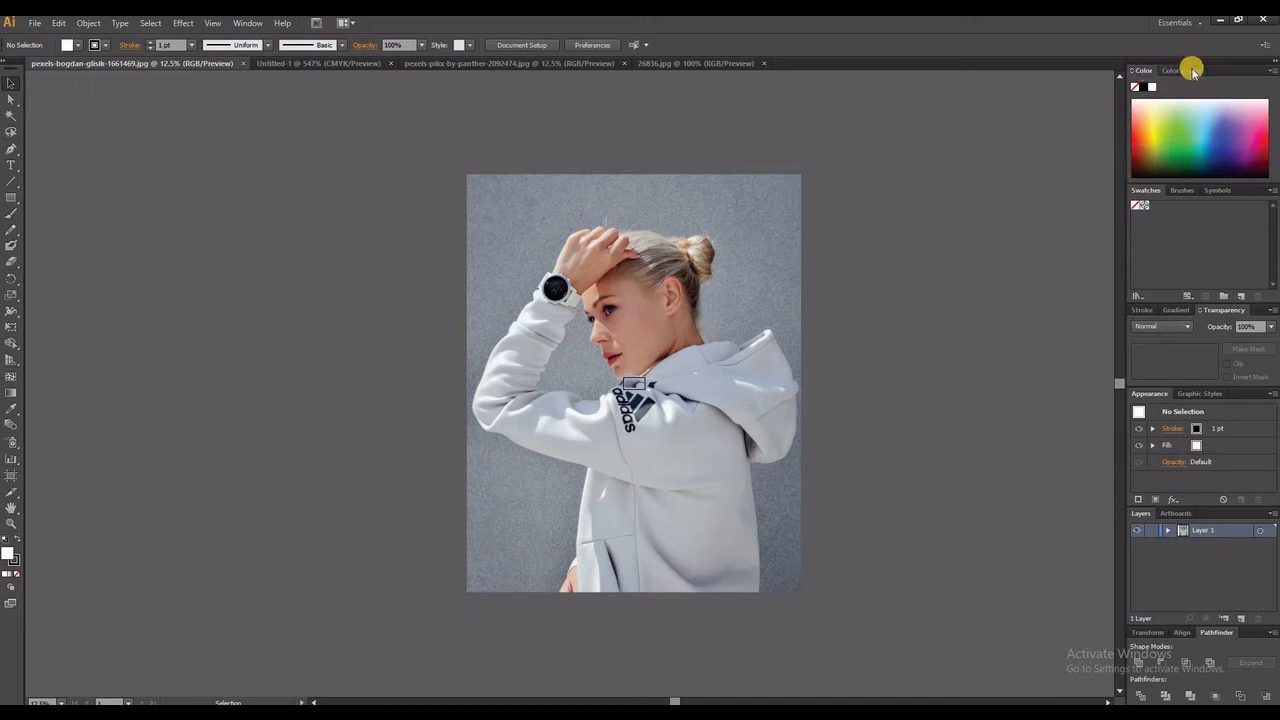
pyautogui.click(1142, 74)
pyautogui.click(1177, 74)
pyautogui.click(1187, 76)
pyautogui.click(1187, 76)
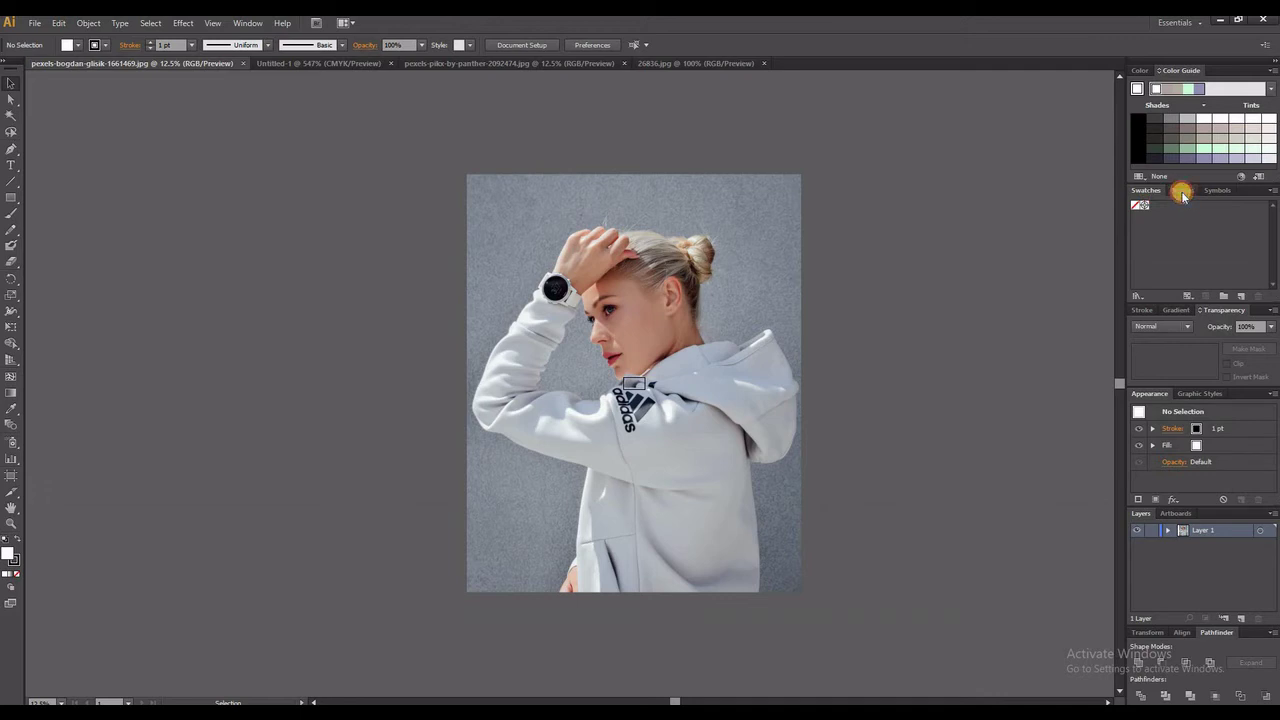
# Show the Brushes panel, then switch that panel group to Symbols
pyautogui.click(1182, 192)
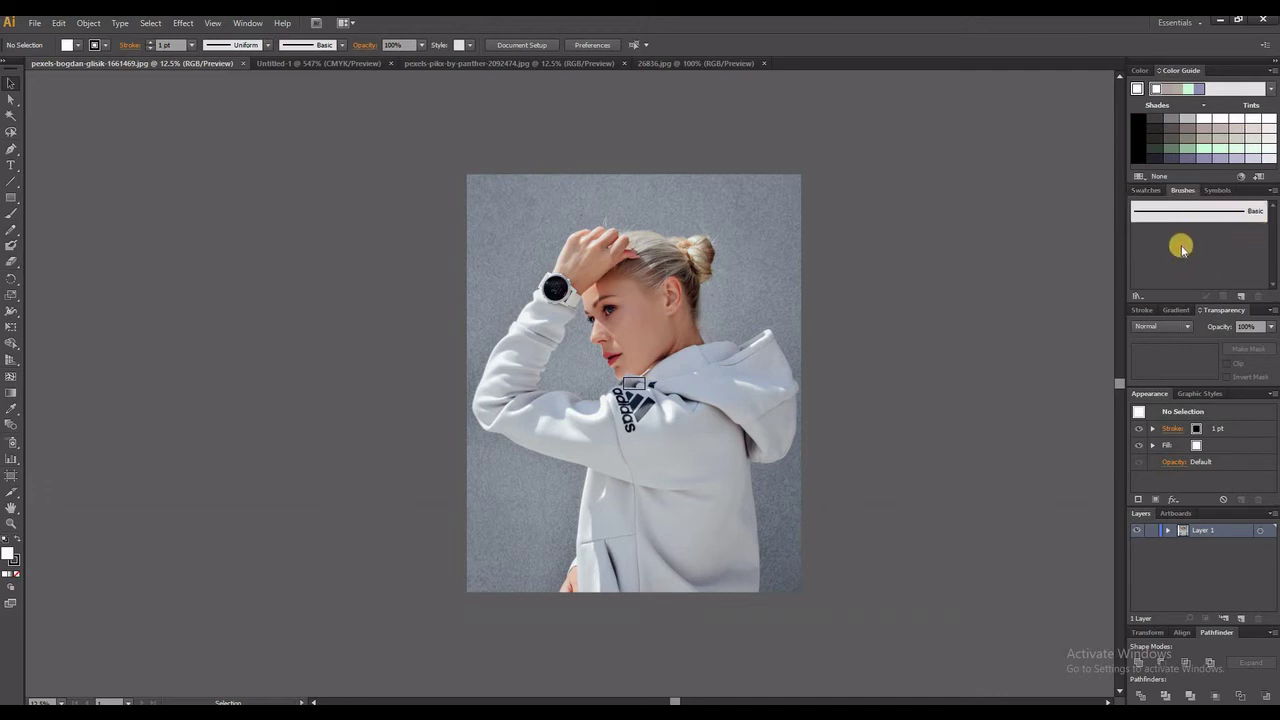
pyautogui.click(1217, 192)
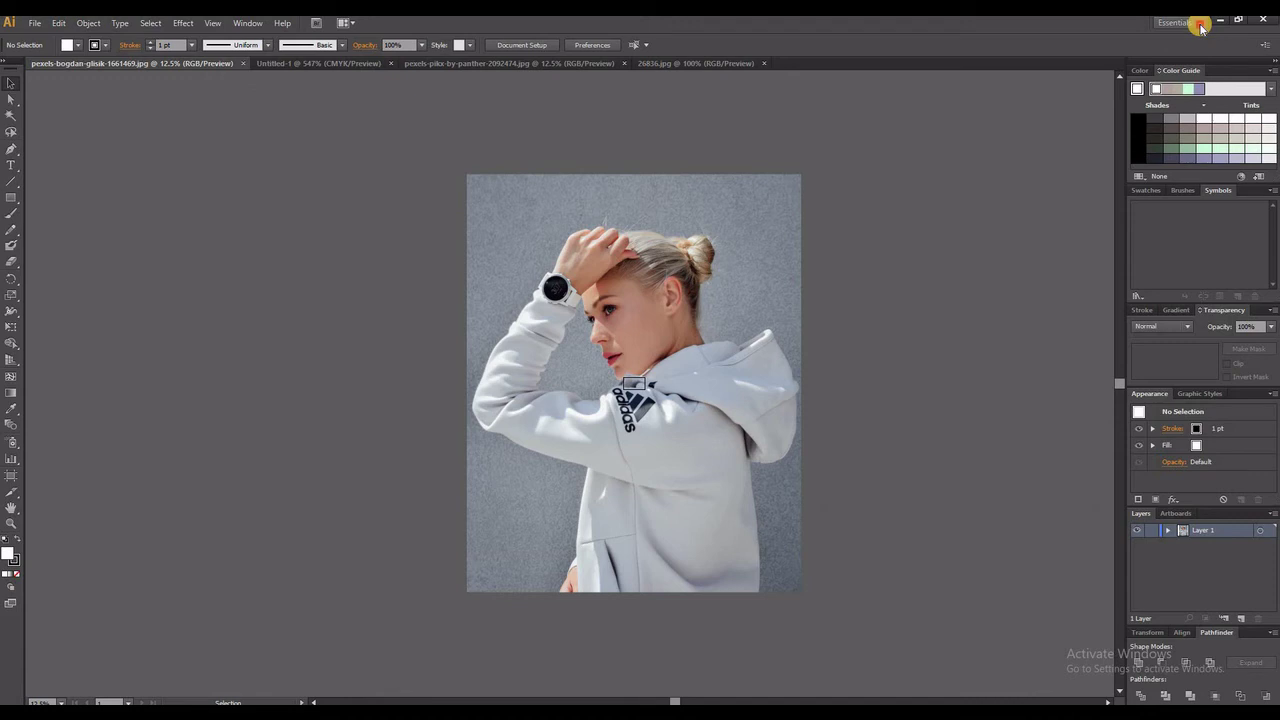
# Choose the Layout workspace preset, docking Artboards, Swatches, Color, Transform and Character panels
pyautogui.click(1201, 24)
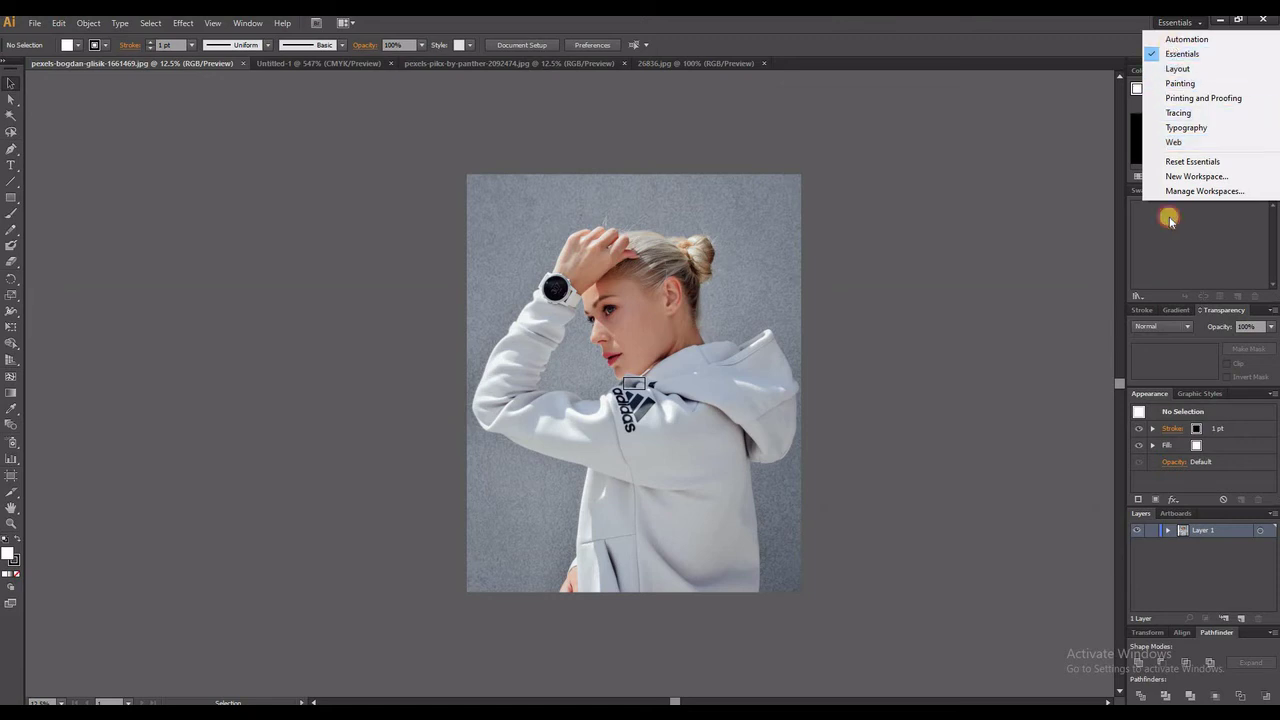
pyautogui.click(1253, 223)
pyautogui.click(1176, 22)
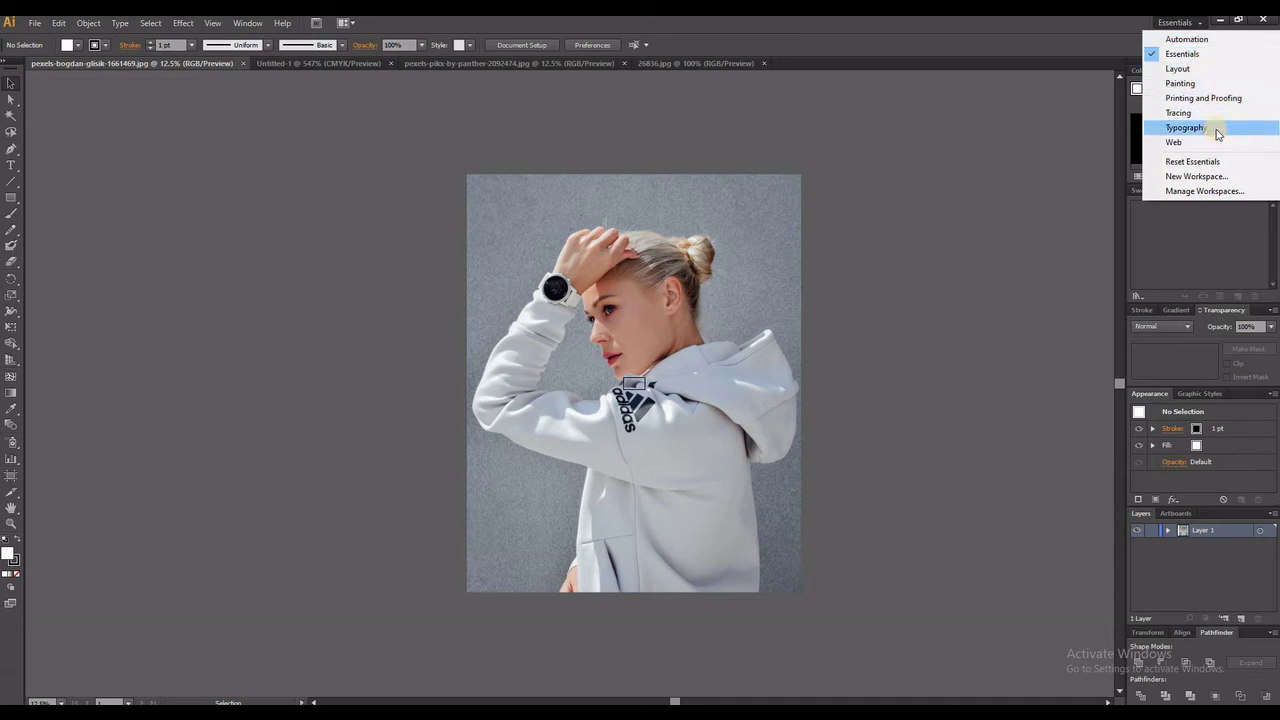
pyautogui.click(1212, 70)
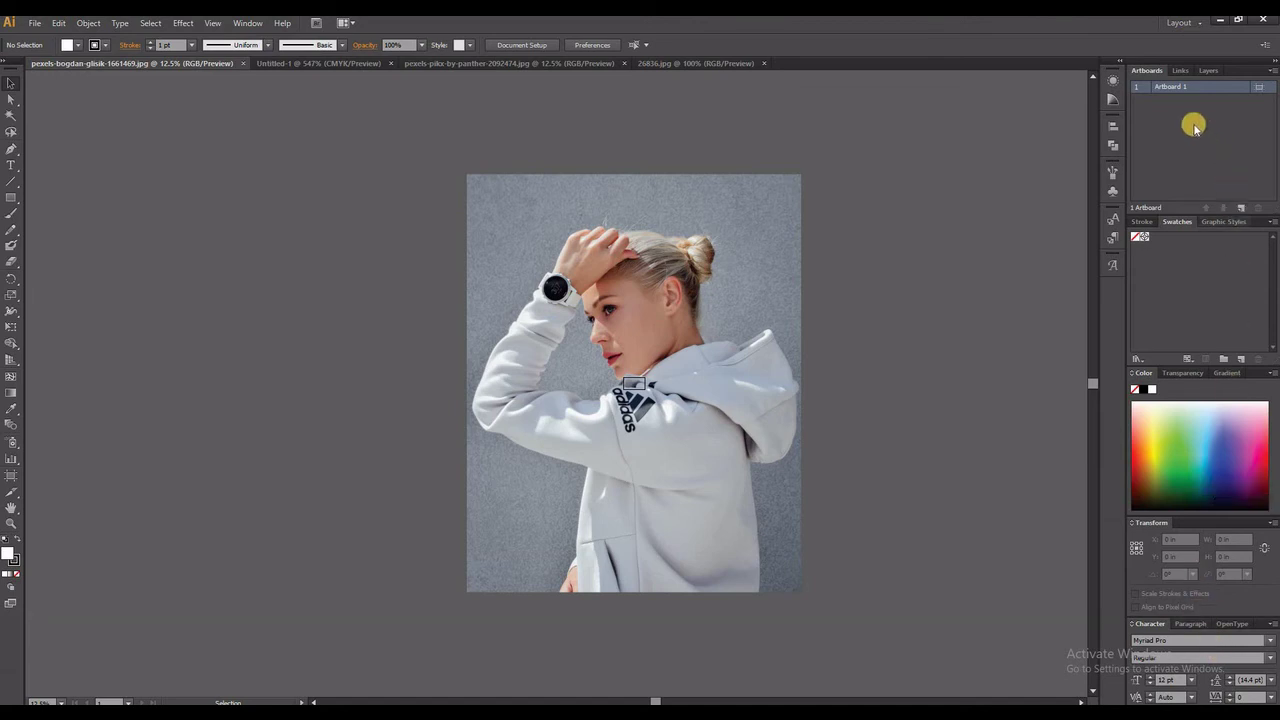
# Switch the workspace to Painting, then Printing and Proofing, then Web
pyautogui.click(1198, 24)
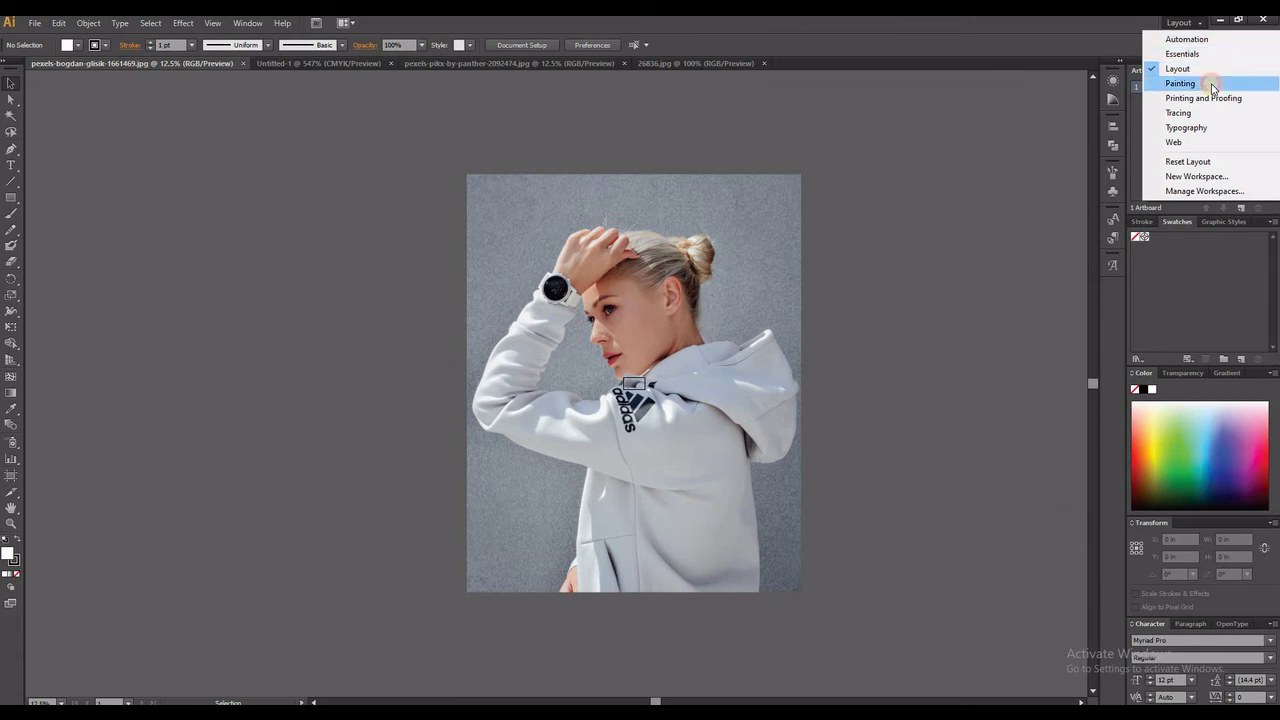
pyautogui.click(1180, 83)
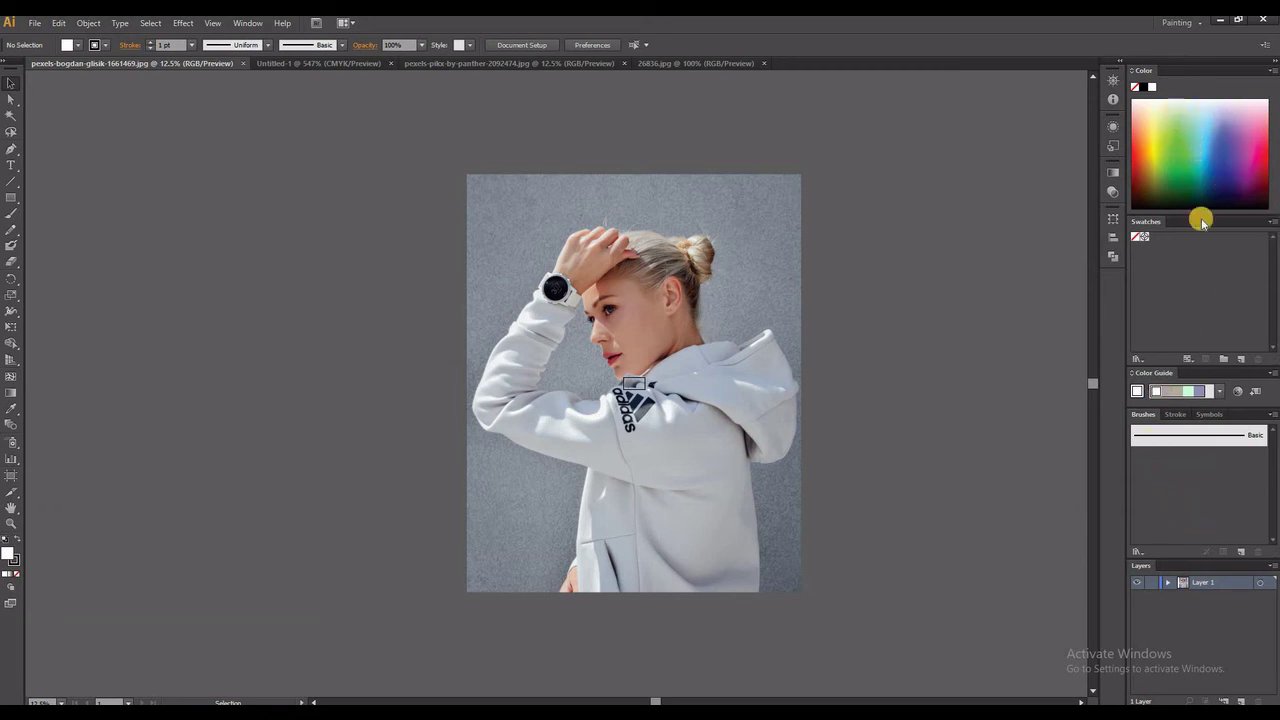
pyautogui.click(1193, 22)
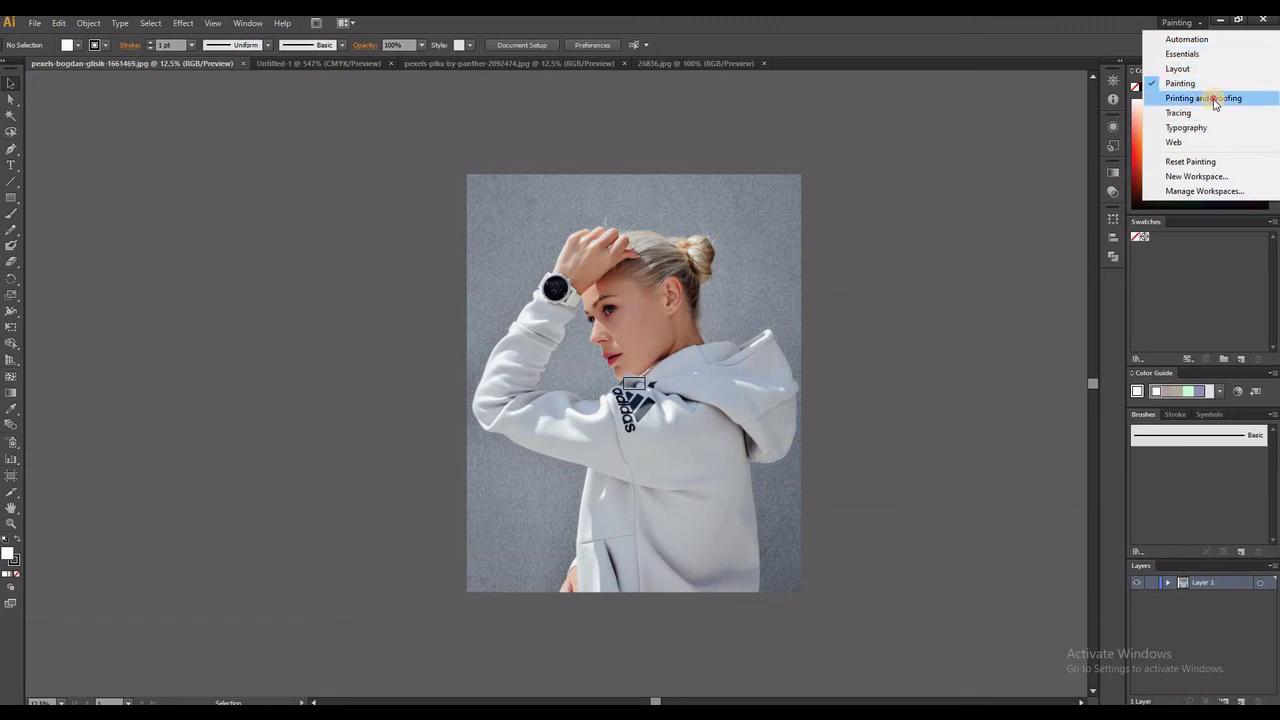
pyautogui.click(1210, 98)
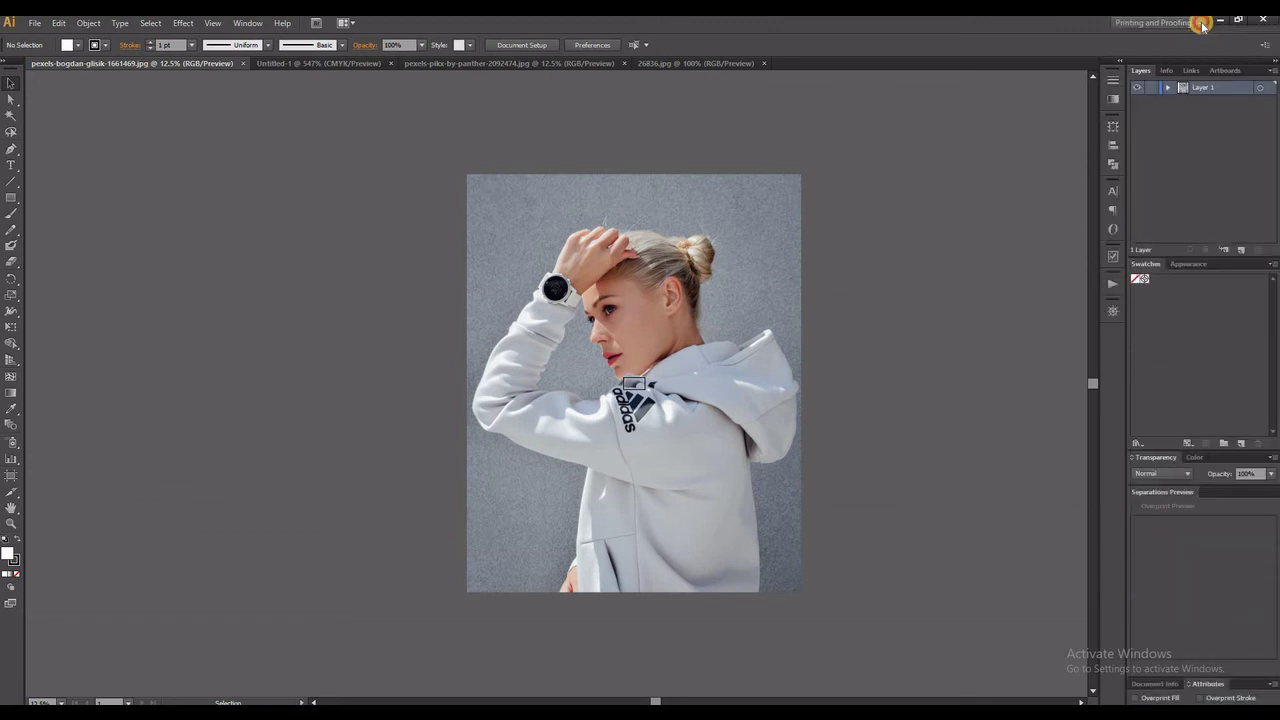
pyautogui.click(1200, 22)
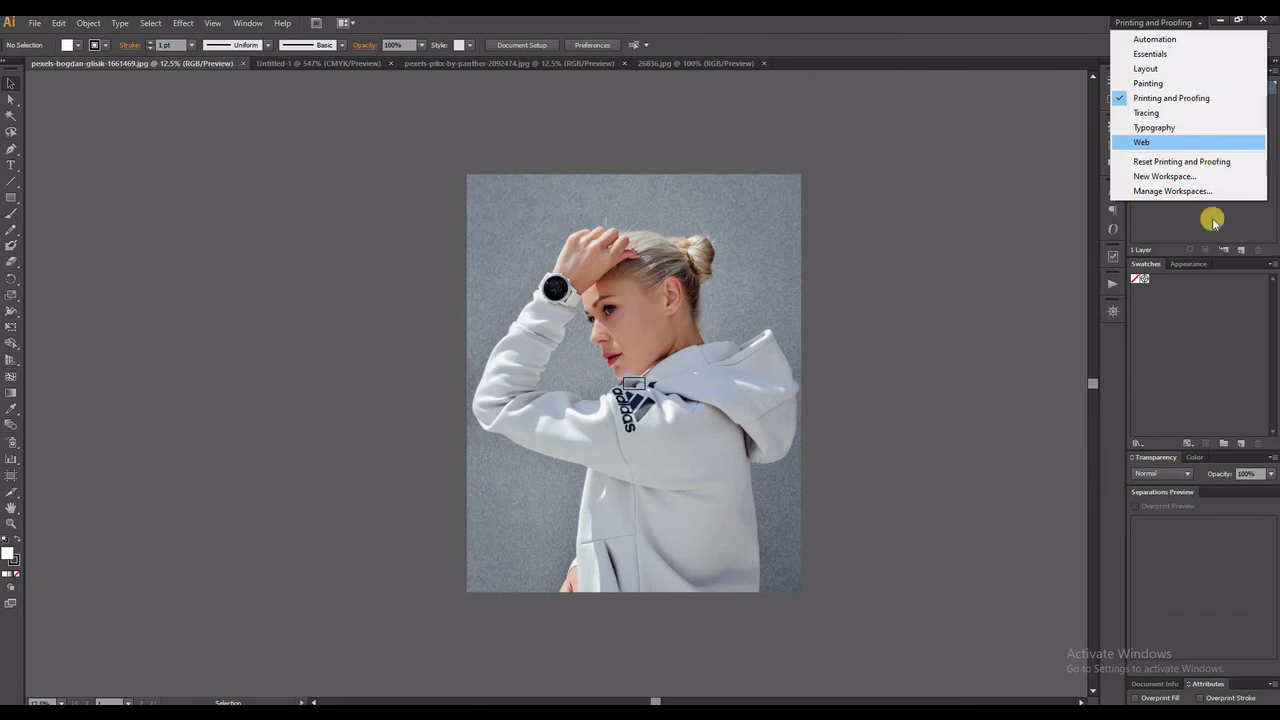
pyautogui.click(1210, 142)
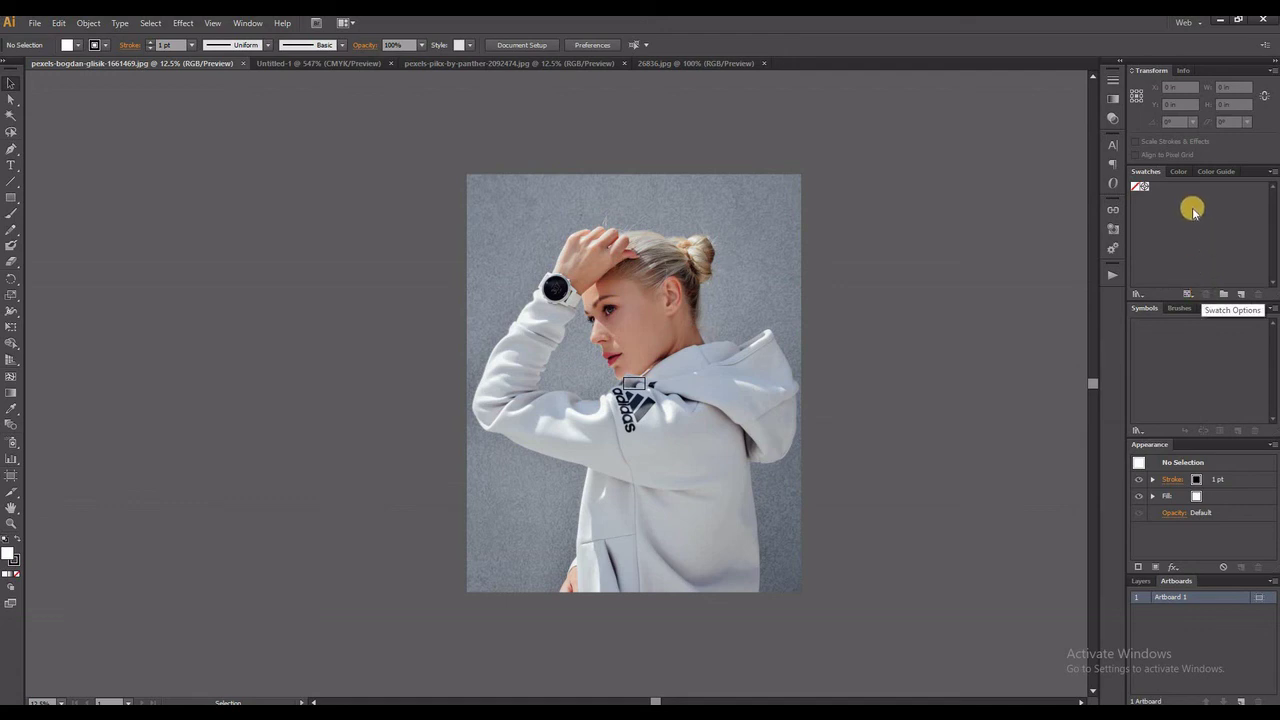
# Switch to the Automation workspace and select the placed portrait photo on the artboard
pyautogui.click(1200, 24)
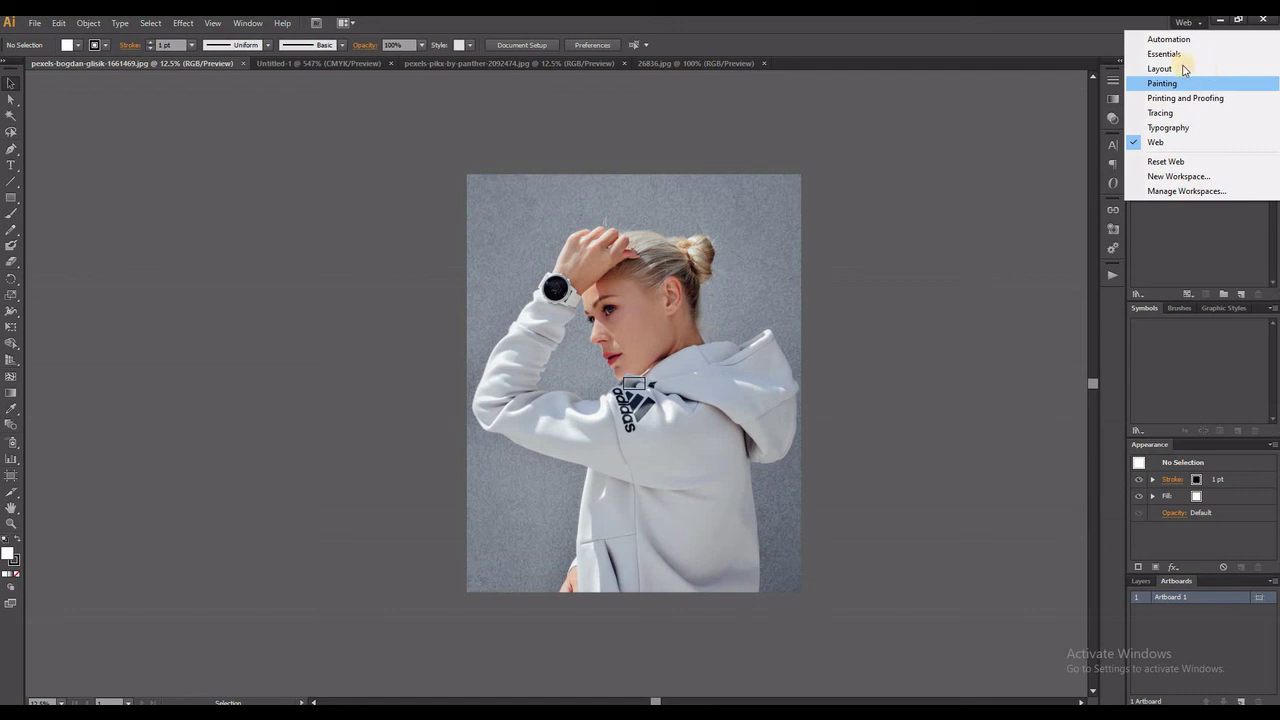
pyautogui.click(980, 97)
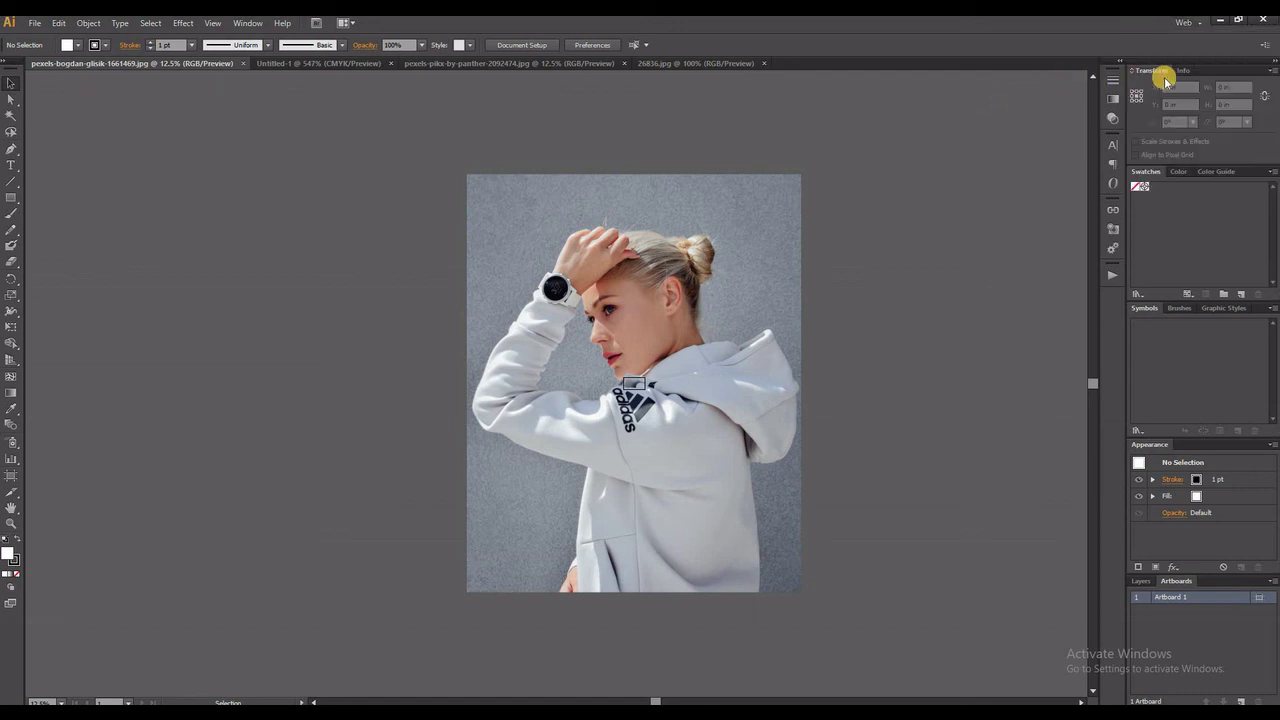
pyautogui.click(1202, 27)
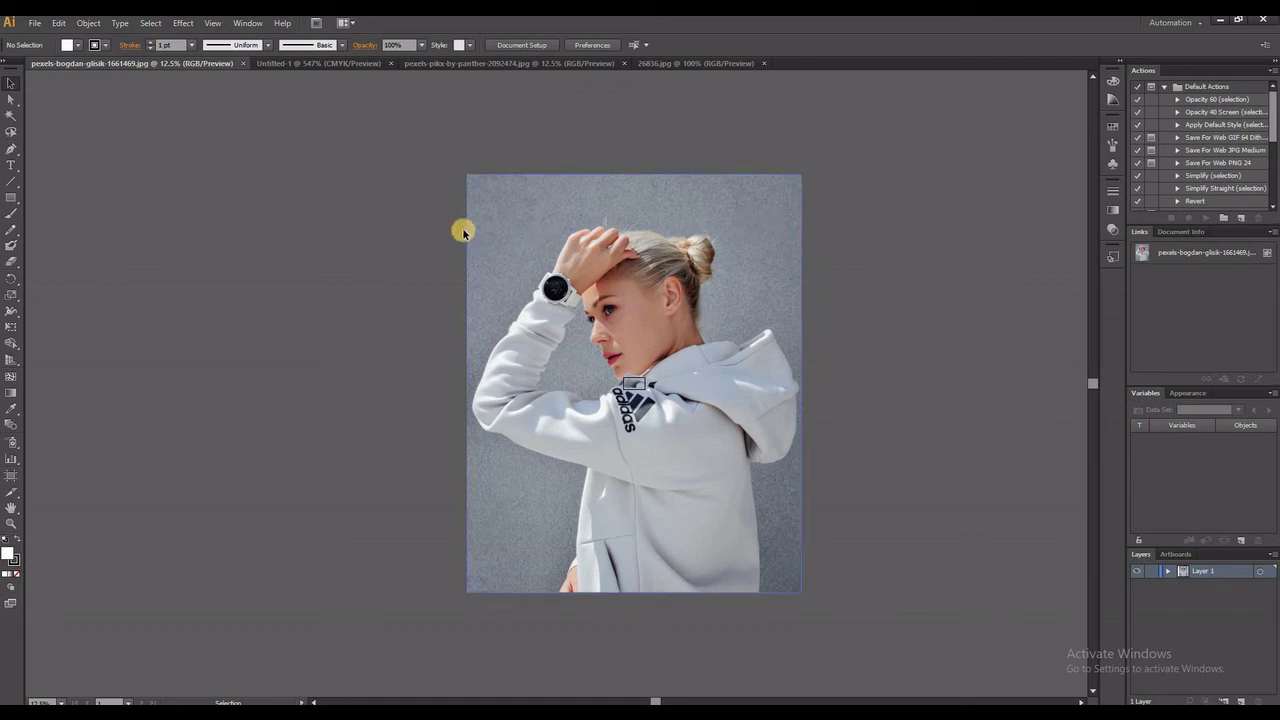
pyautogui.click(543, 220)
pyautogui.click(1192, 644)
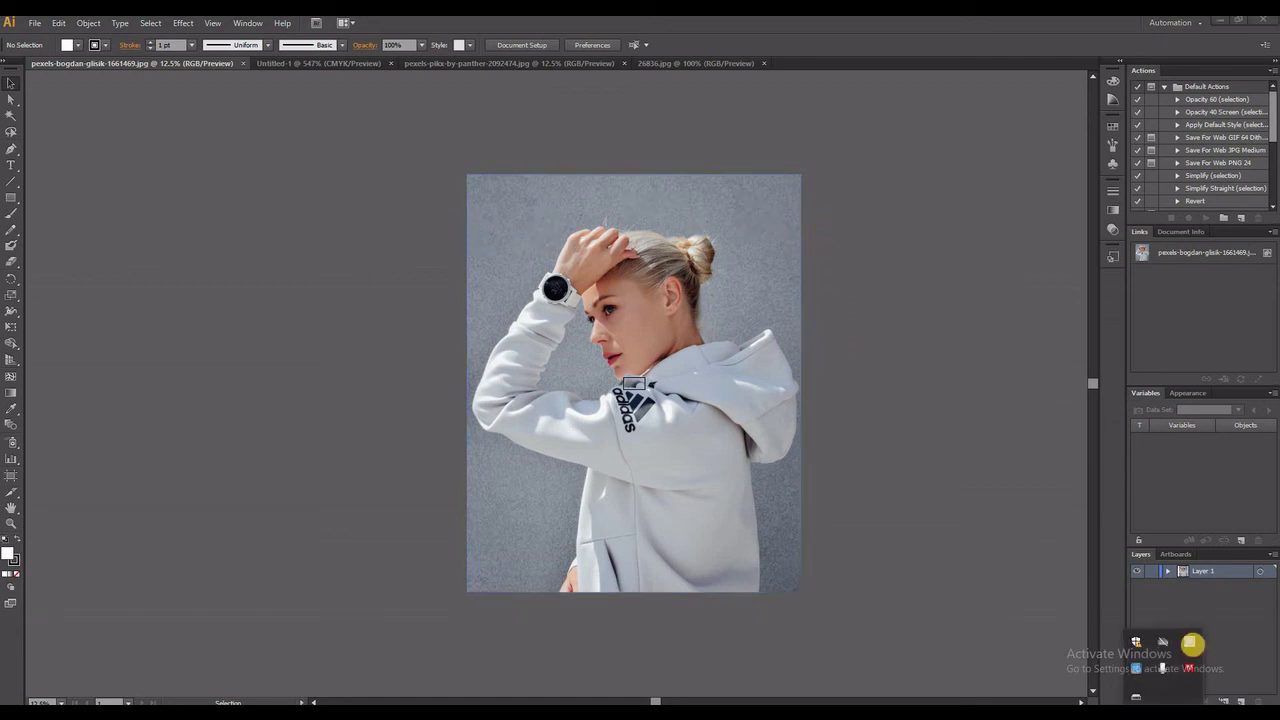
pyautogui.click(1193, 645)
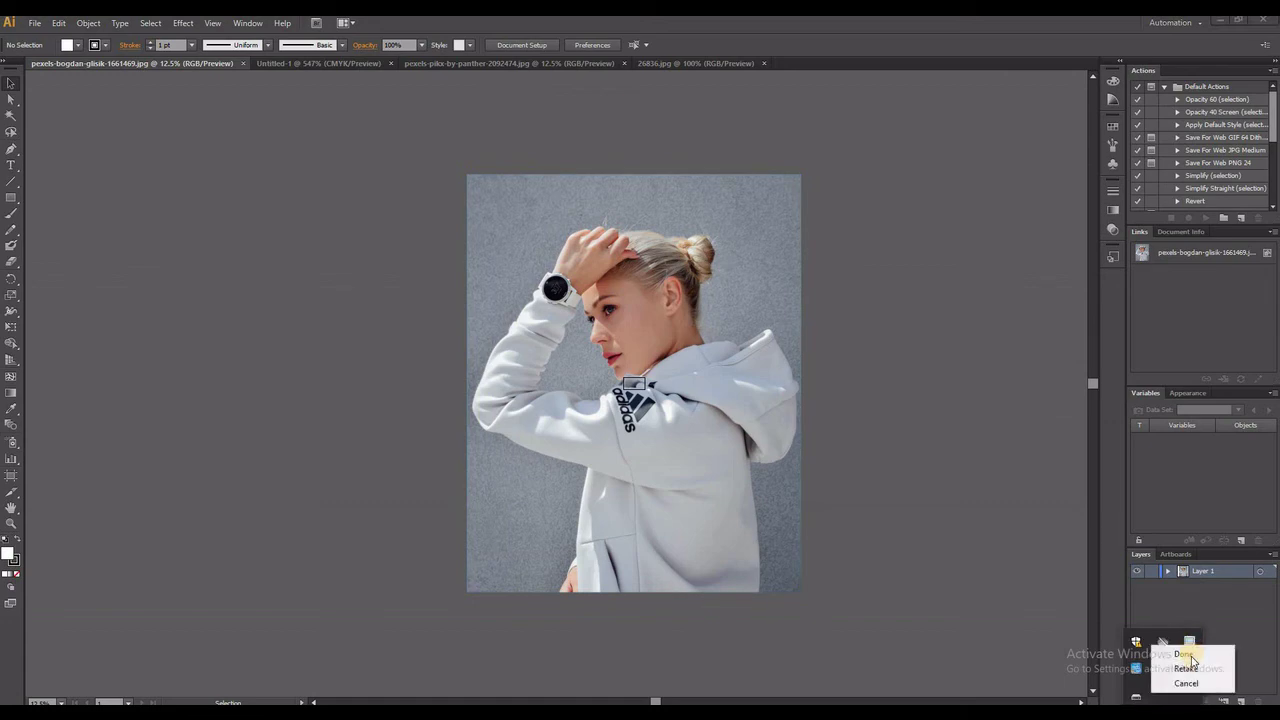